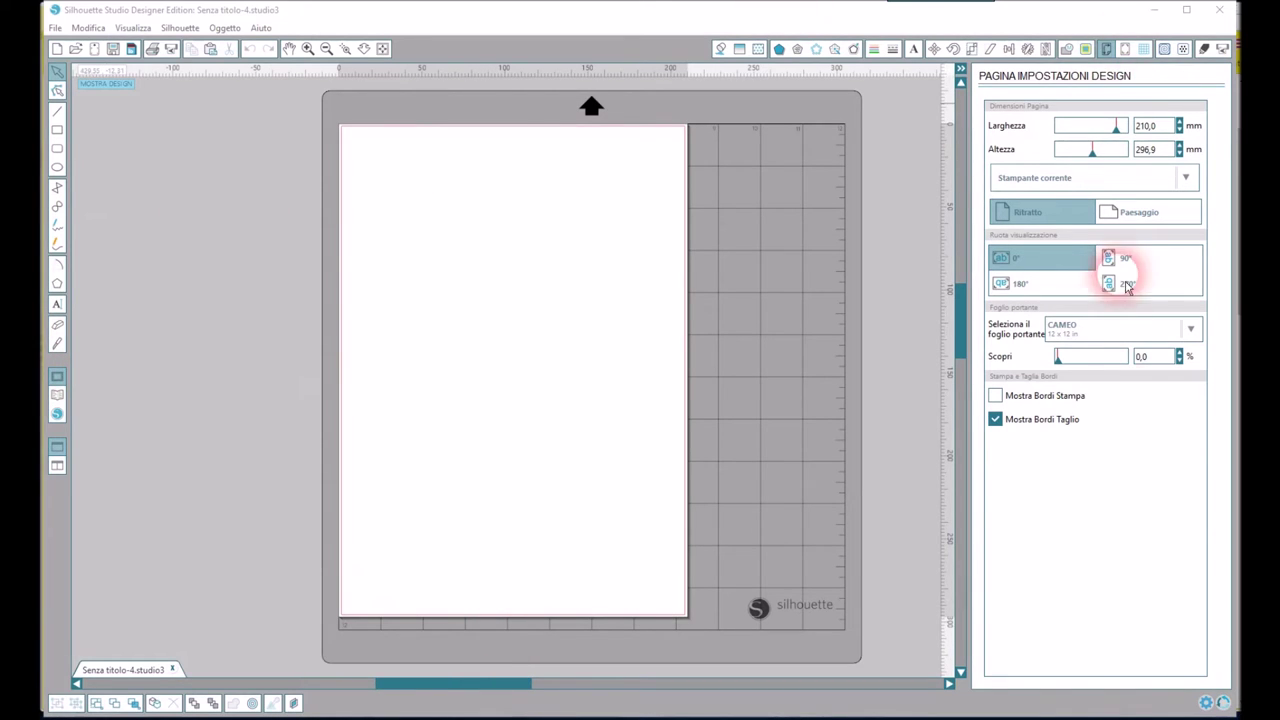
Step: Open the default settings in the preferences and examine the rotation centre display option
click(1209, 705)
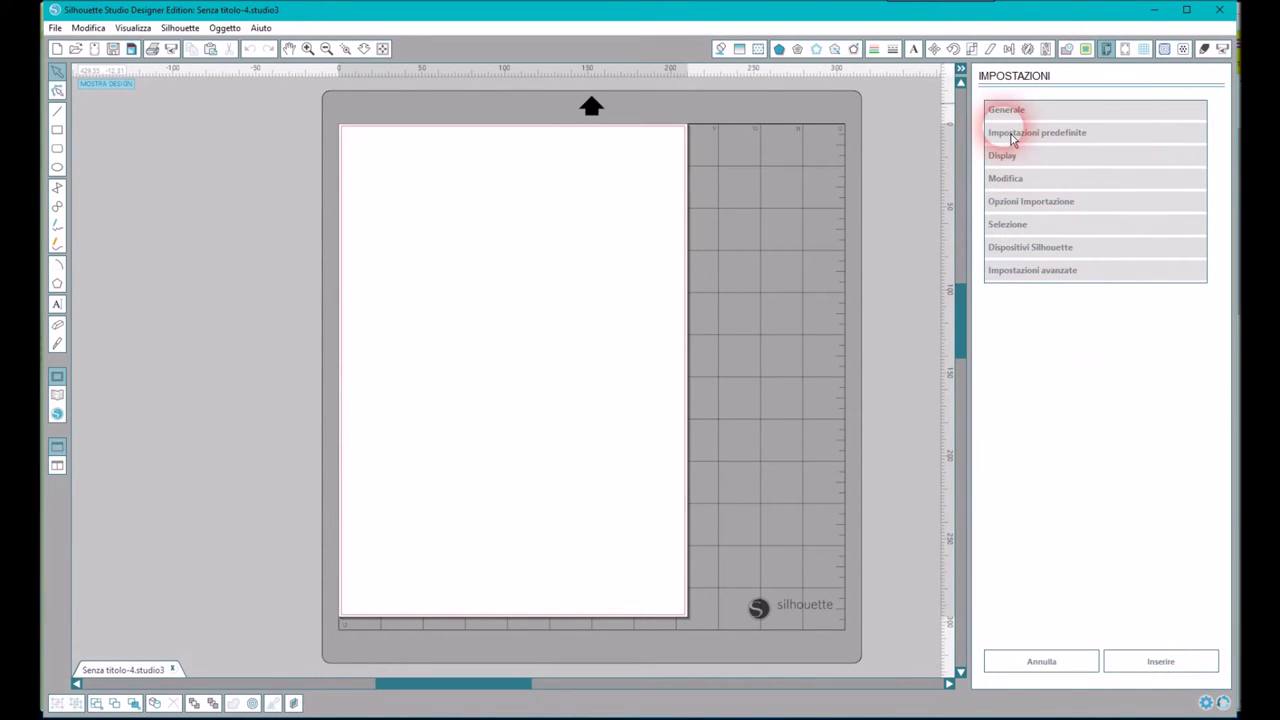
click(1027, 136)
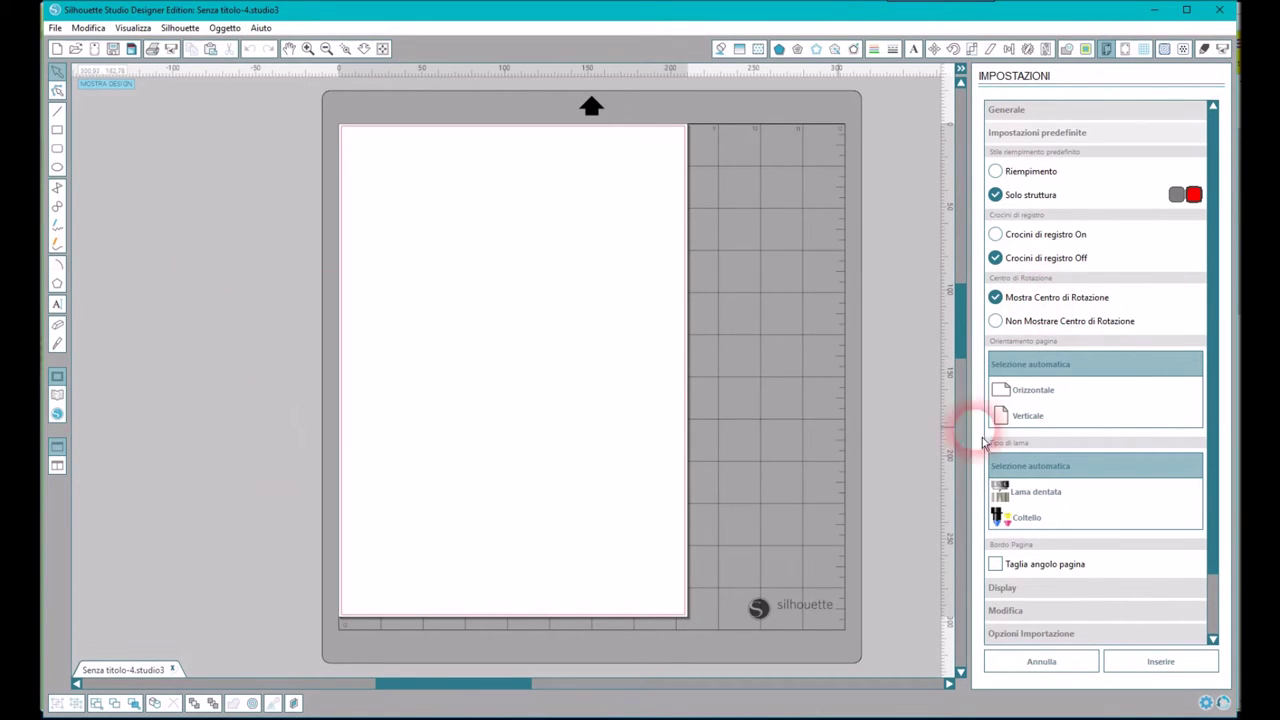
Step: Draw a circle about 65.6 mm in diameter and move it to the lower middle of the page
click(57, 165)
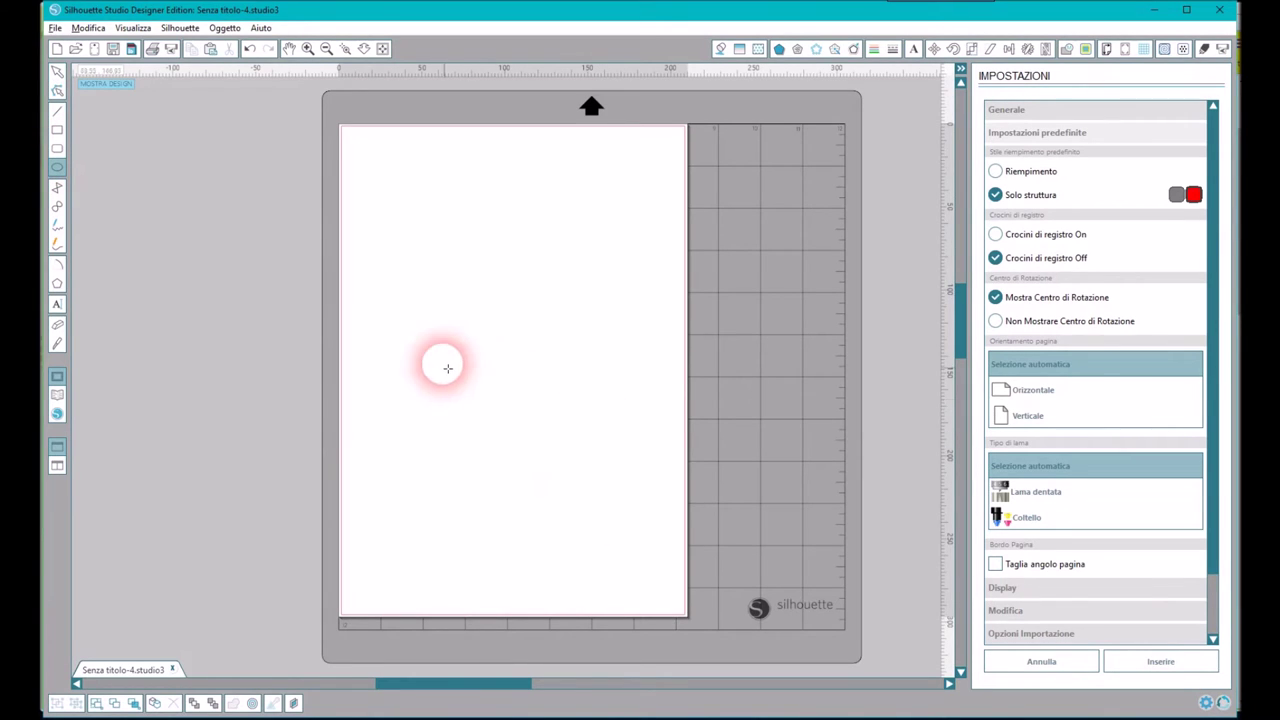
drag(466, 363, 525, 416)
click(57, 71)
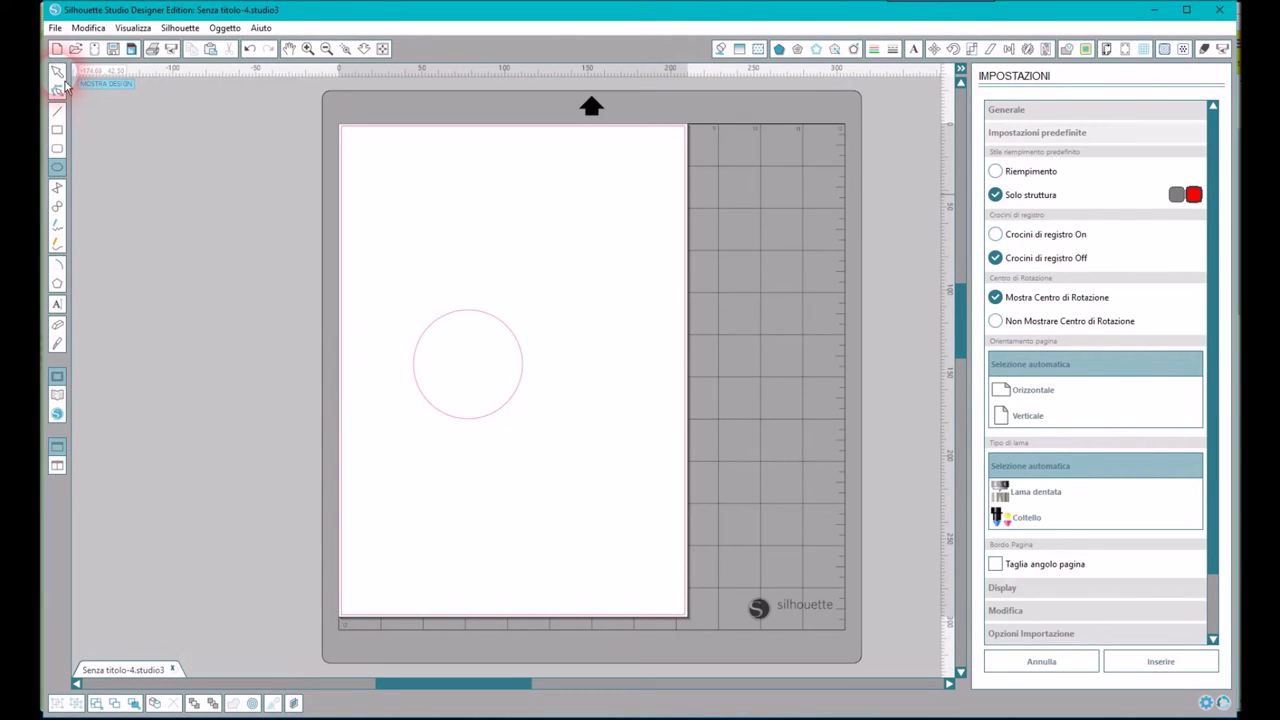
click(489, 413)
drag(497, 427, 555, 500)
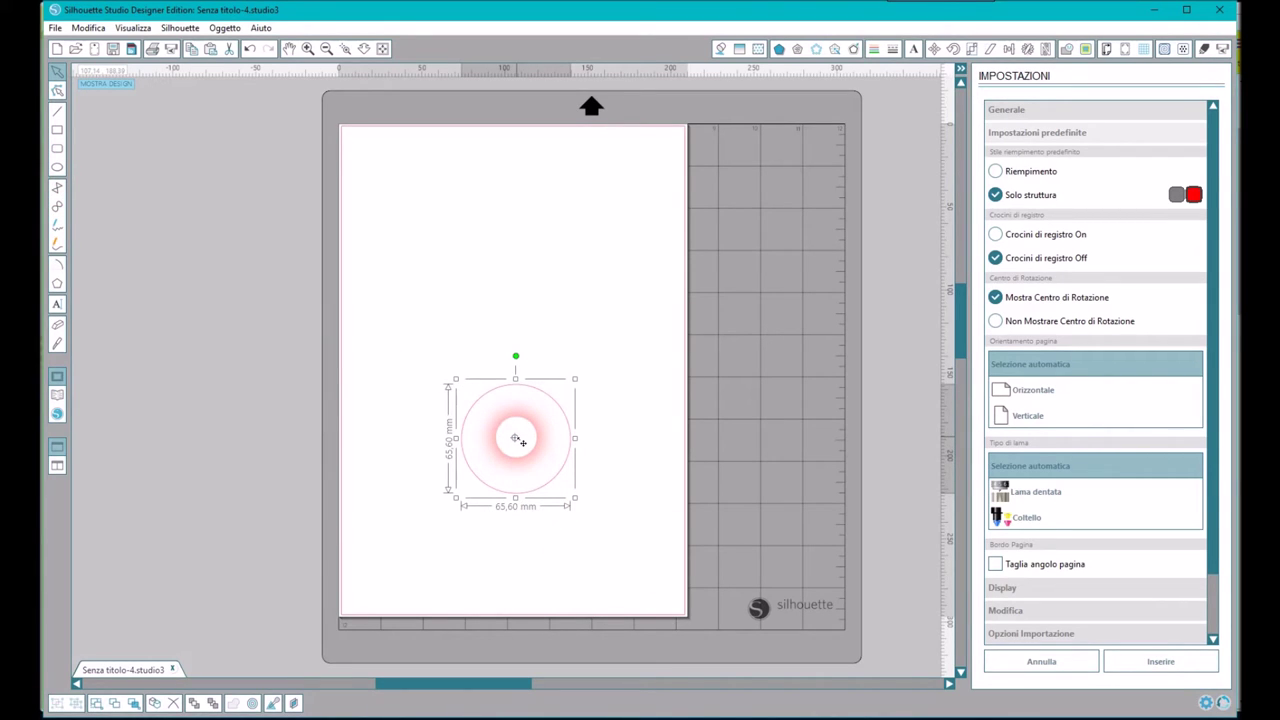
Step: Draw a smaller circle about 21 mm in diameter just above the large circle
click(60, 180)
drag(554, 309, 541, 251)
drag(508, 329, 570, 331)
click(252, 55)
click(57, 71)
click(549, 402)
mouse_move(505, 348)
mouse_down()
mouse_move(537, 386)
mouse_move(530, 360)
mouse_move(543, 371)
mouse_move(531, 391)
mouse_move(519, 366)
mouse_up()
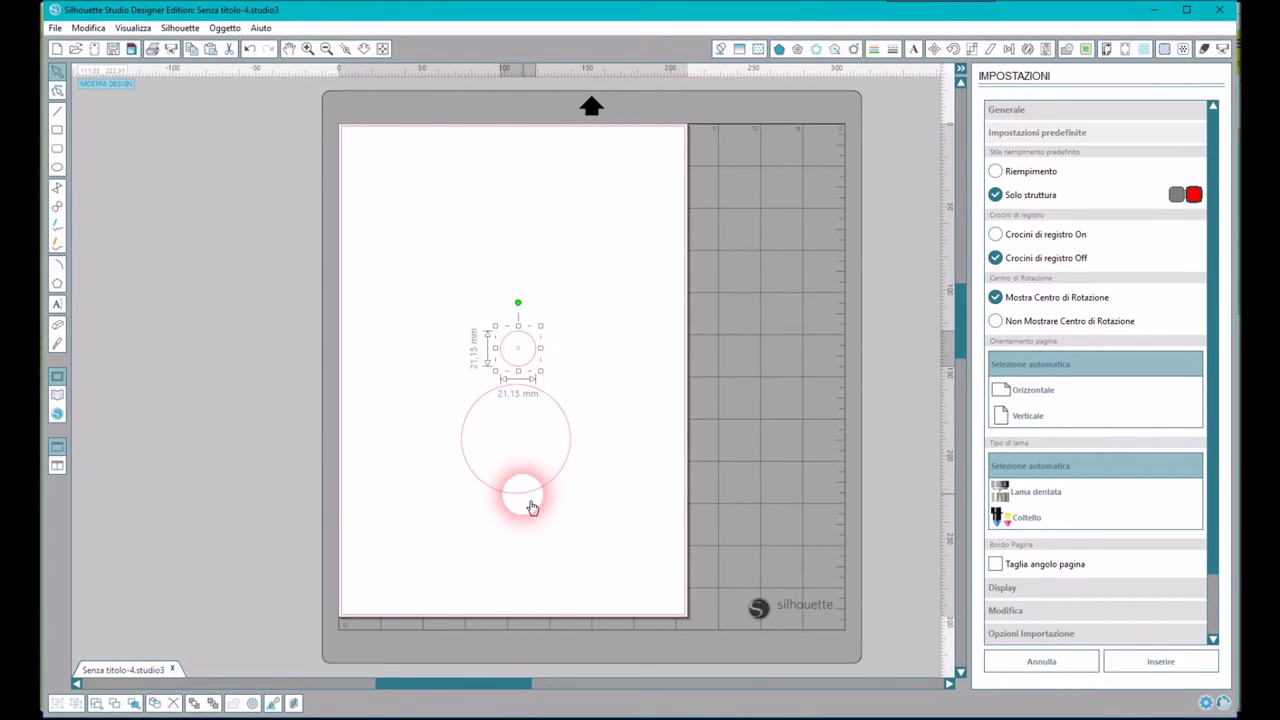
Step: Place guides at X 109 mm and Y 189 mm and align the large circle's centre to their intersection
click(530, 497)
click(537, 365)
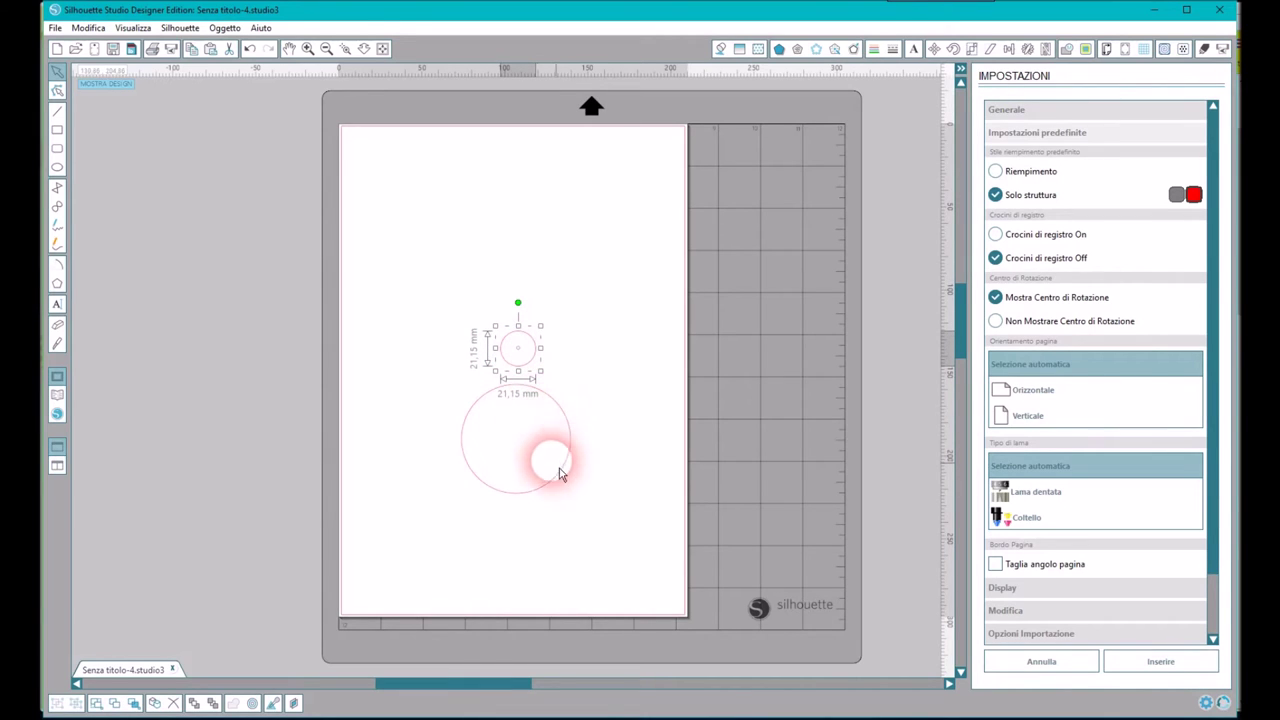
click(583, 490)
click(501, 470)
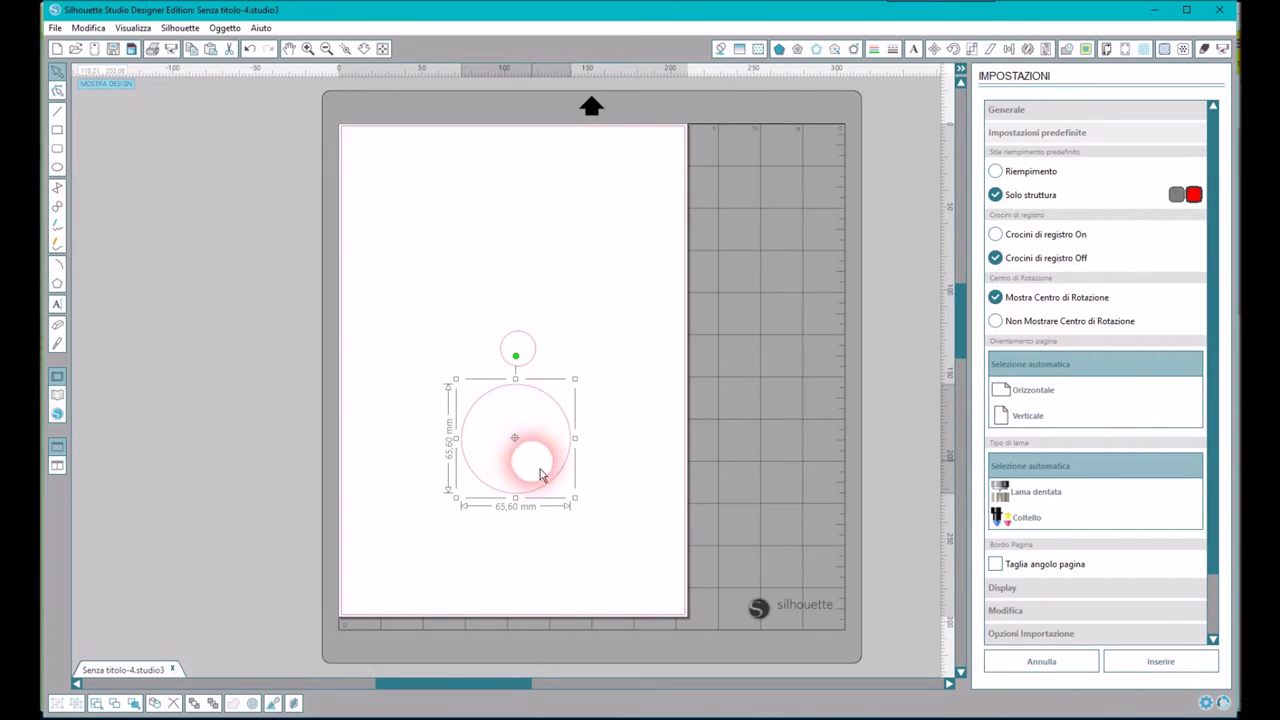
drag(698, 66, 668, 446)
drag(943, 431, 519, 440)
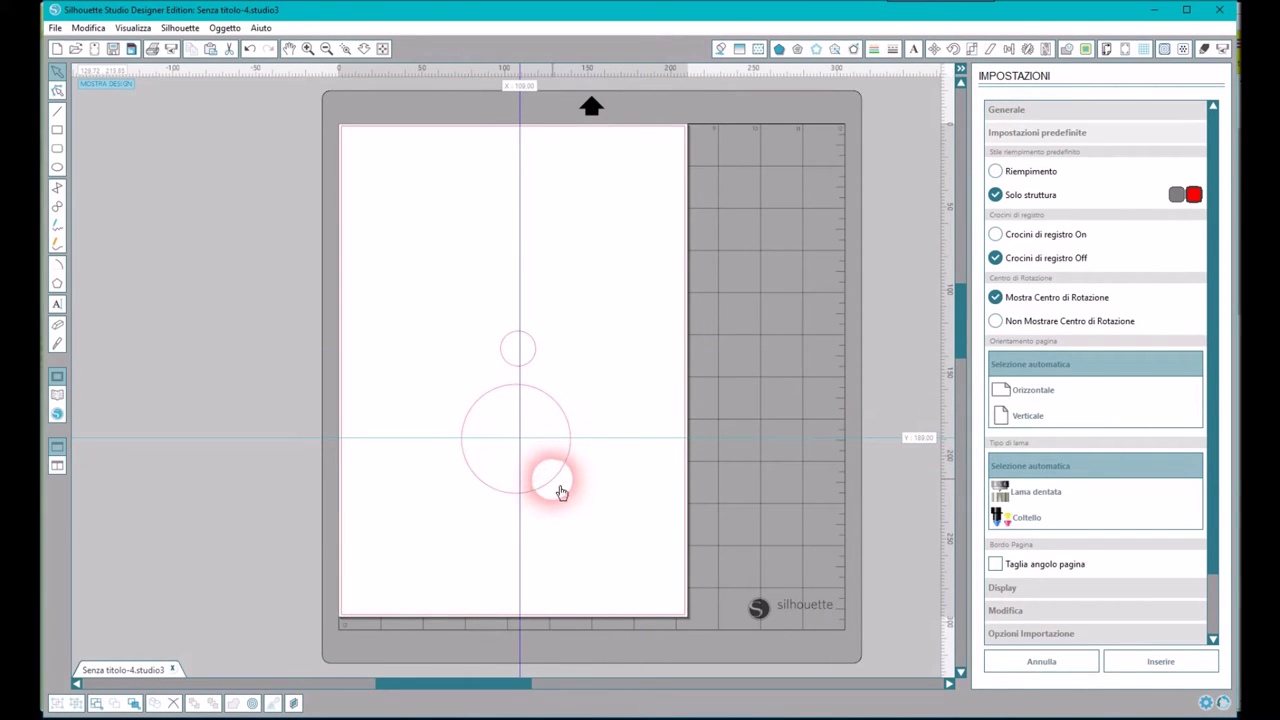
click(560, 491)
click(520, 437)
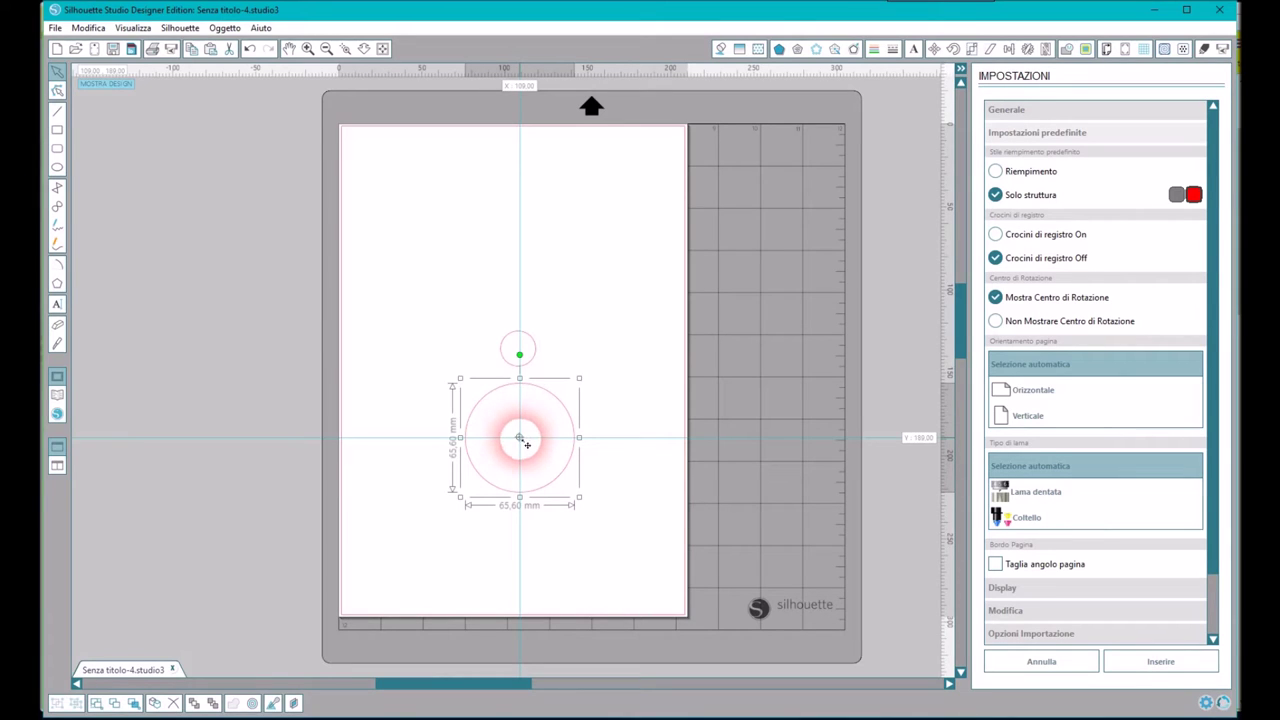
Step: Centre the small circle on the vertical guide and enlarge it to about 27.6 mm in diameter
mouse_move(519, 348)
mouse_down()
mouse_move(543, 354)
mouse_move(540, 375)
mouse_up()
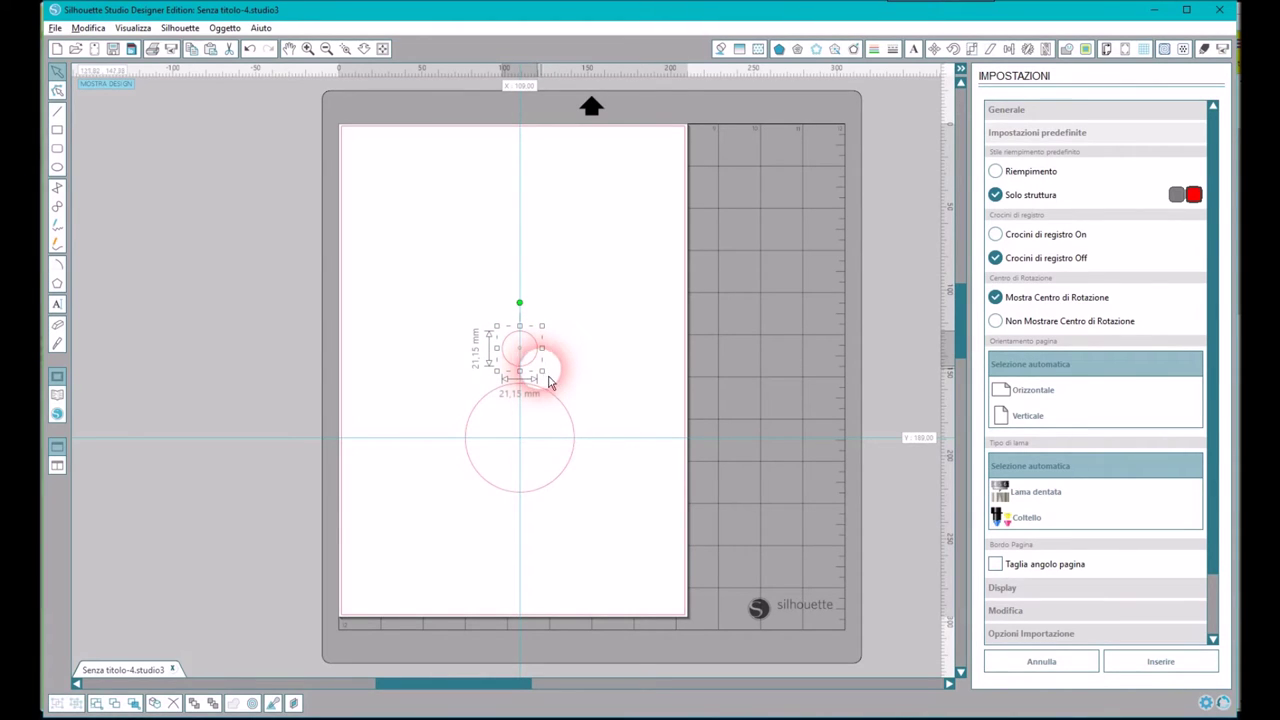
drag(547, 375, 551, 376)
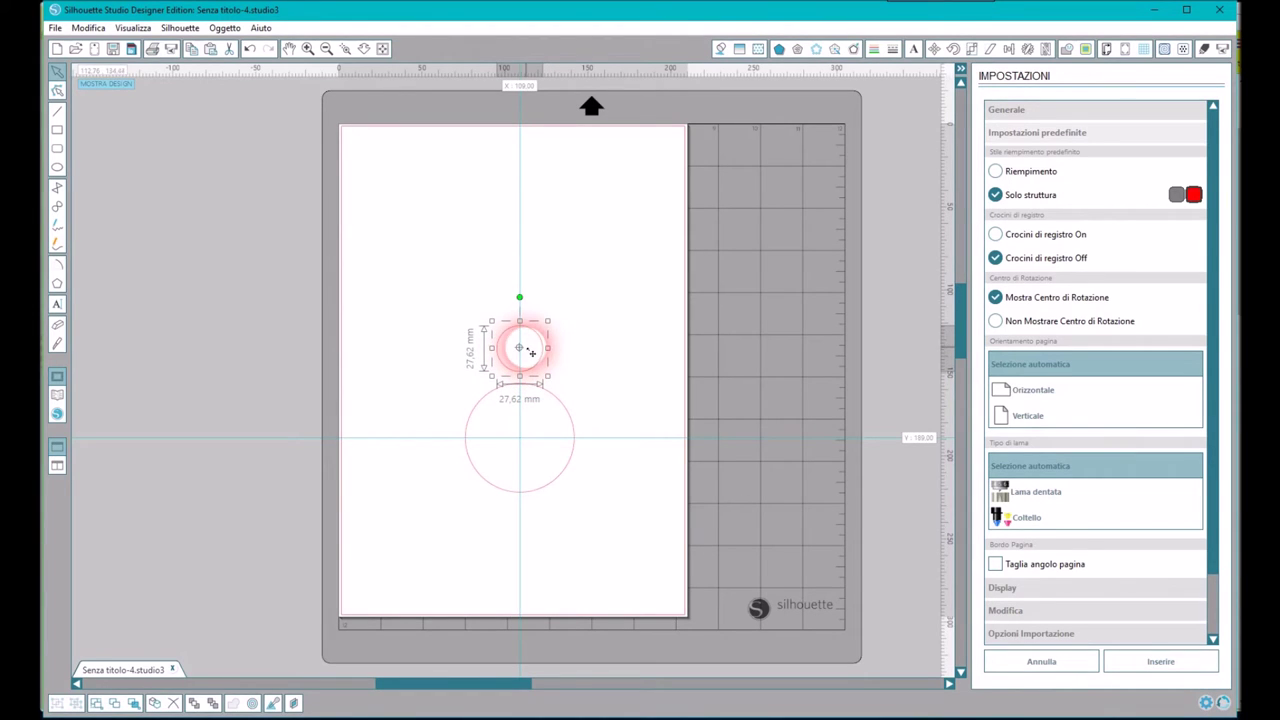
Step: Move the small circle's rotation centre onto the large circle's centre and lower the small circle until it slightly overlaps the large circle's upper edge
drag(520, 349, 521, 435)
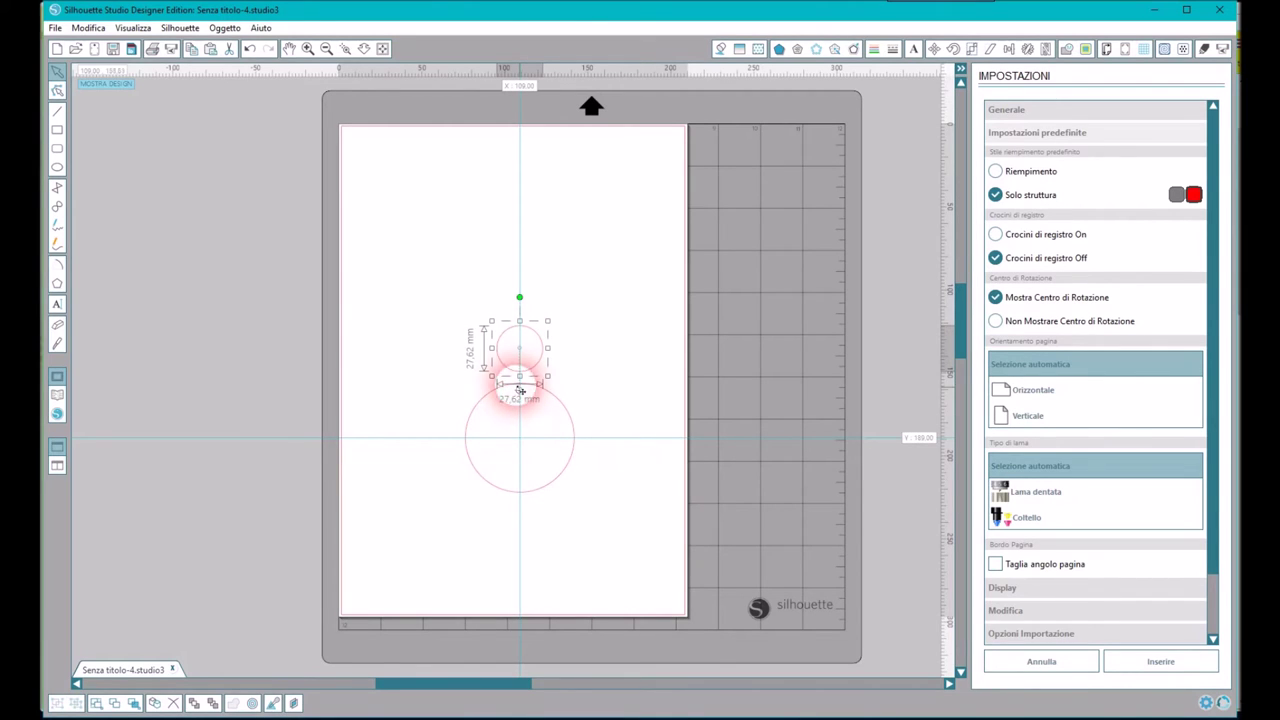
drag(534, 371, 493, 530)
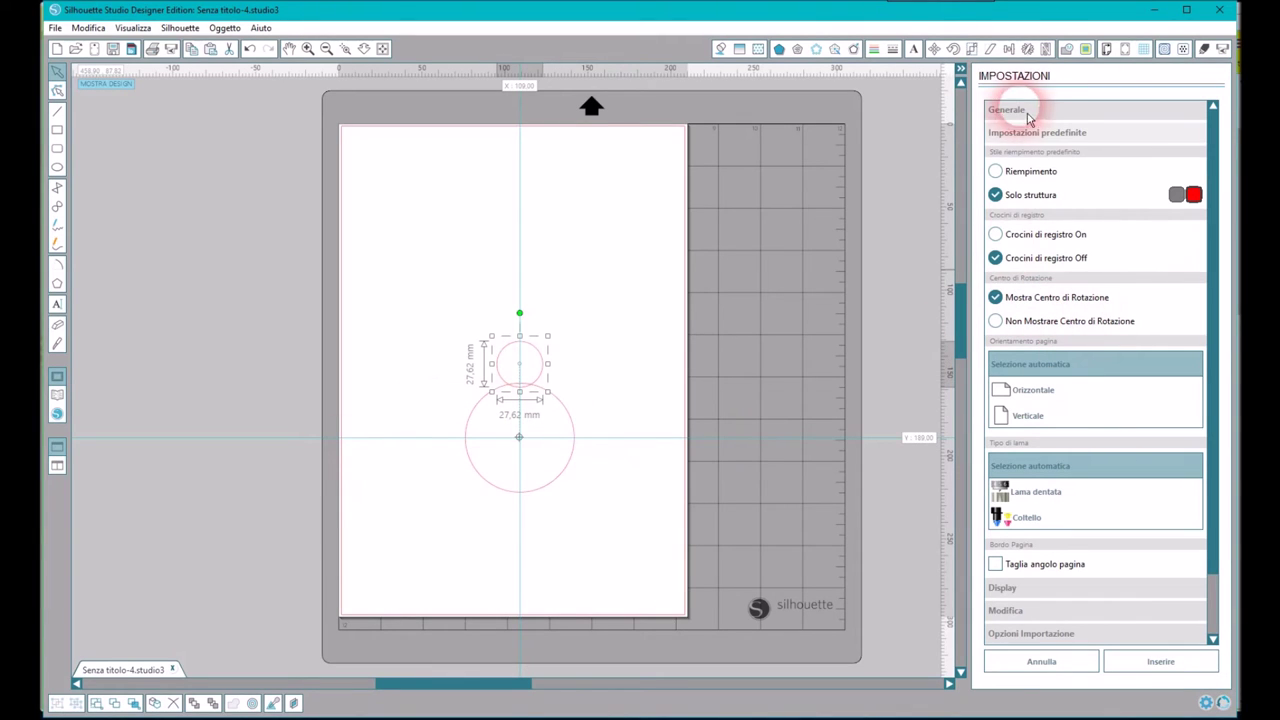
Step: Try replicating the small circle with five rotated copies around the large circle, and undo the replication
click(1028, 49)
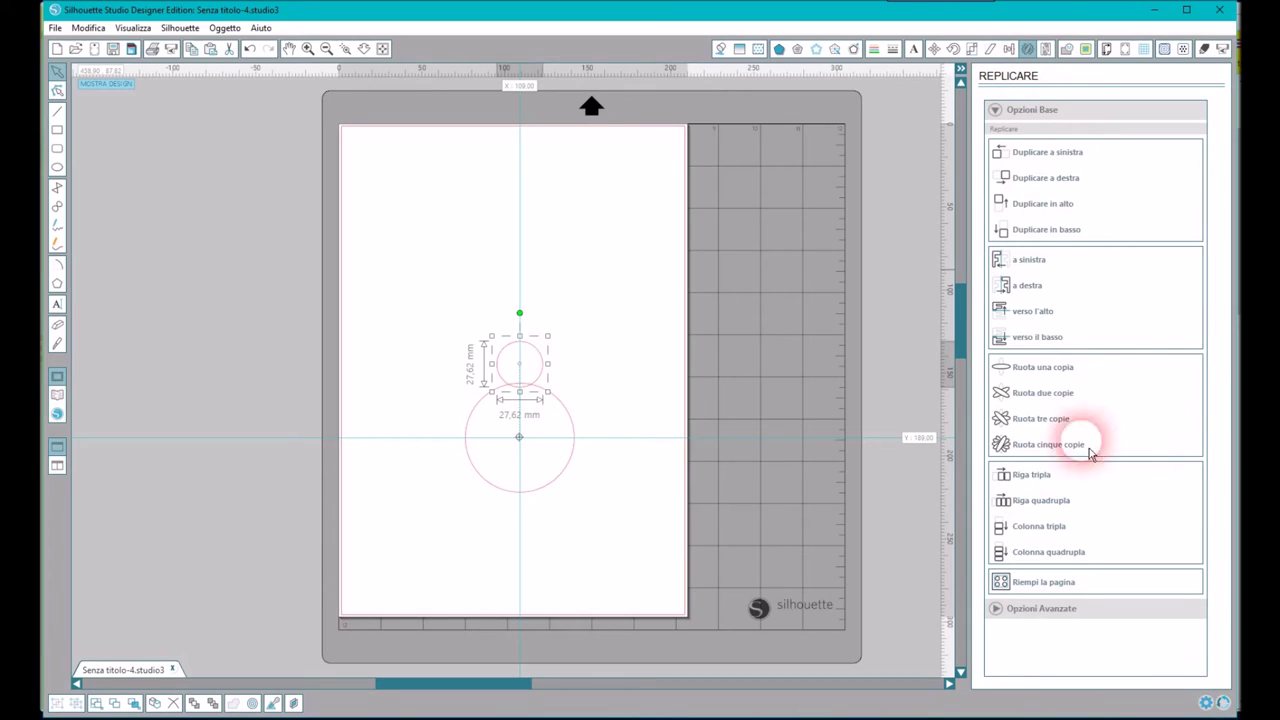
click(1047, 458)
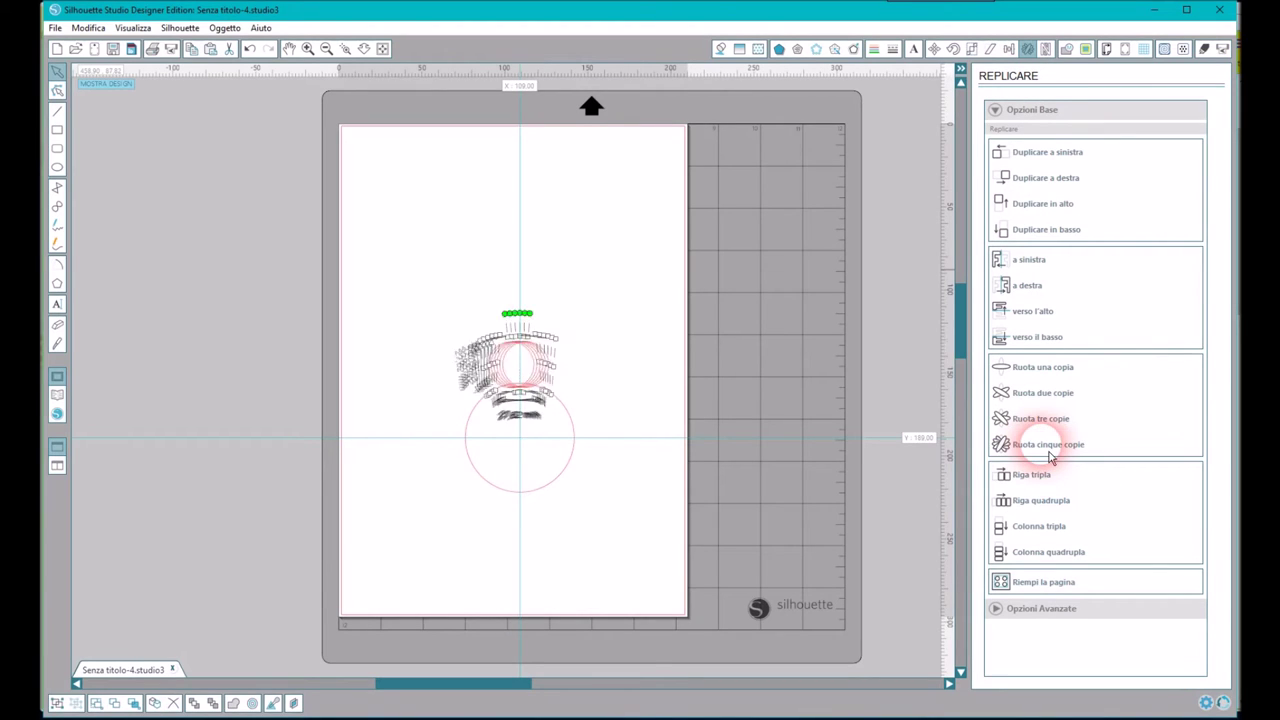
click(509, 530)
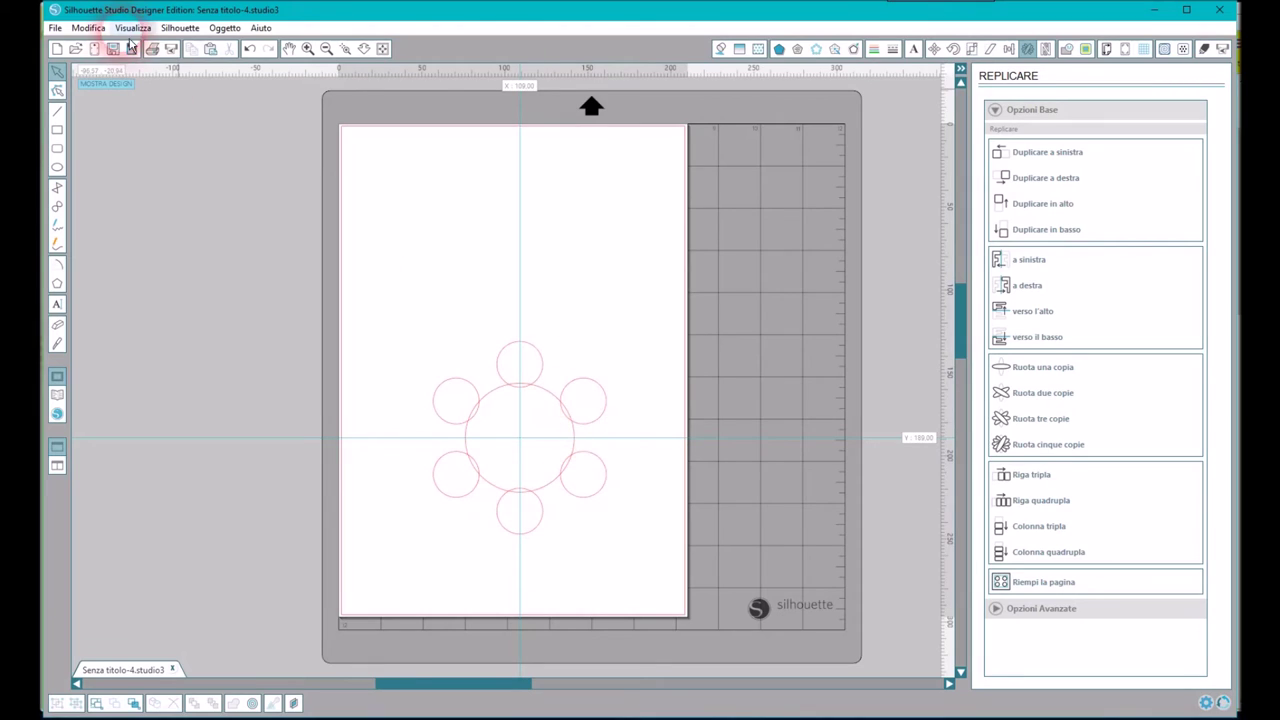
click(251, 50)
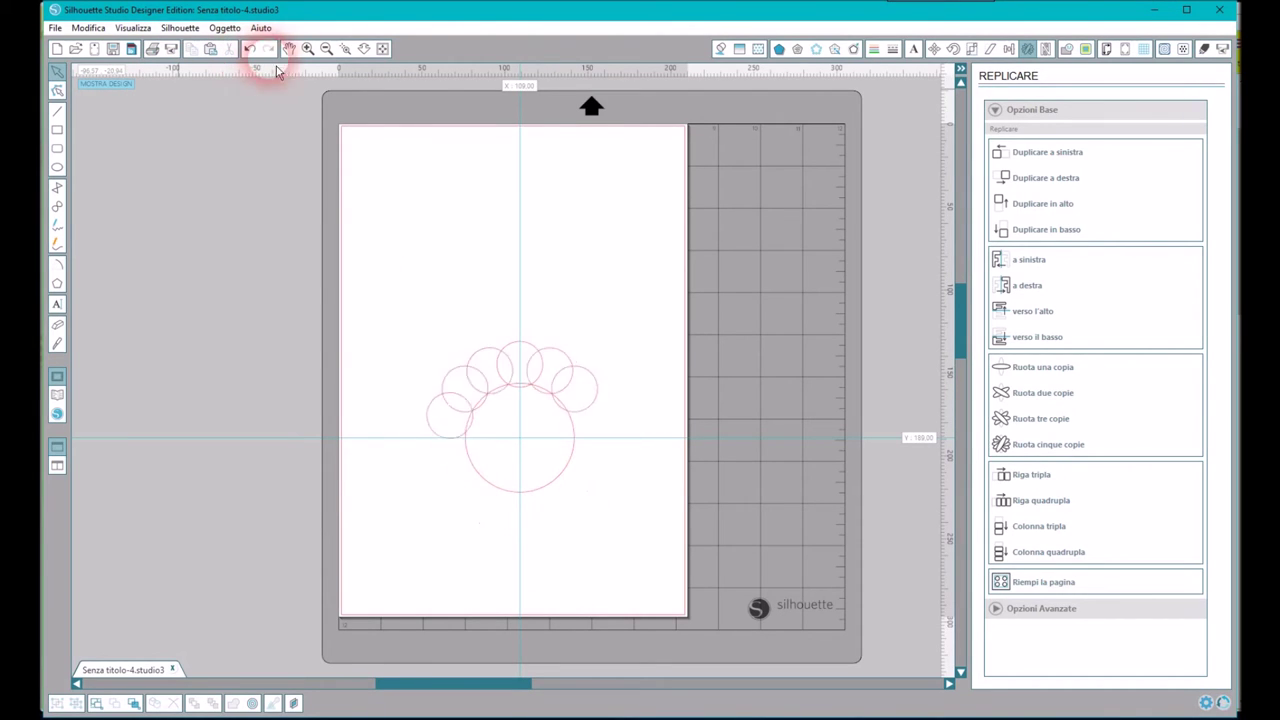
click(251, 50)
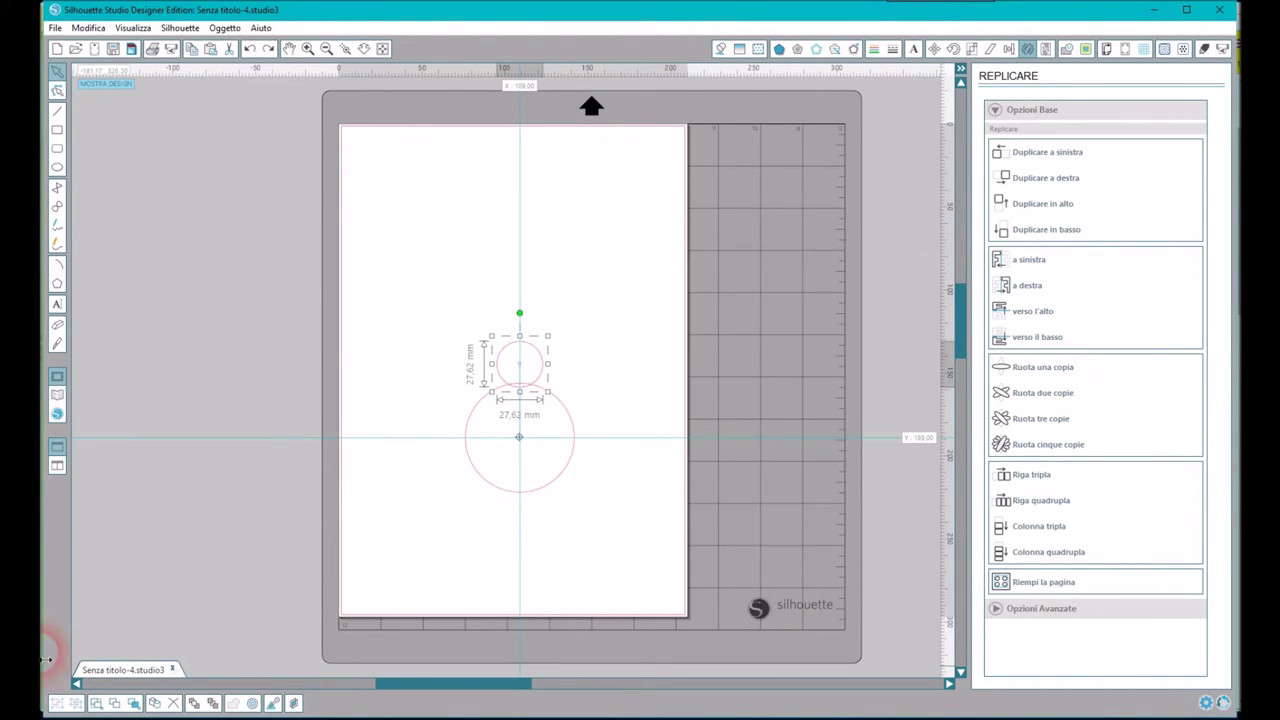
Step: Try replicating the small circle once in the same position with a custom rotation of -68°, and undo the copy
click(1023, 608)
scroll(1200, 571, down, 3)
scroll(1210, 578, down, 4)
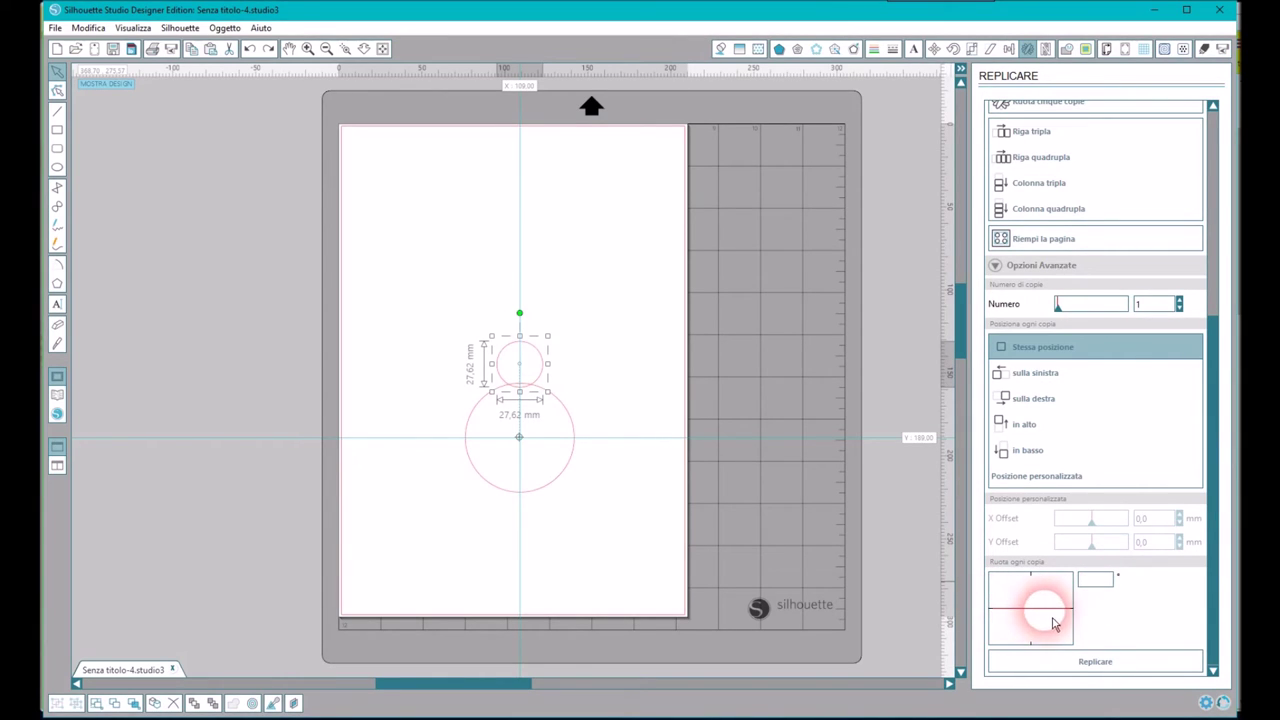
drag(1055, 622, 1053, 598)
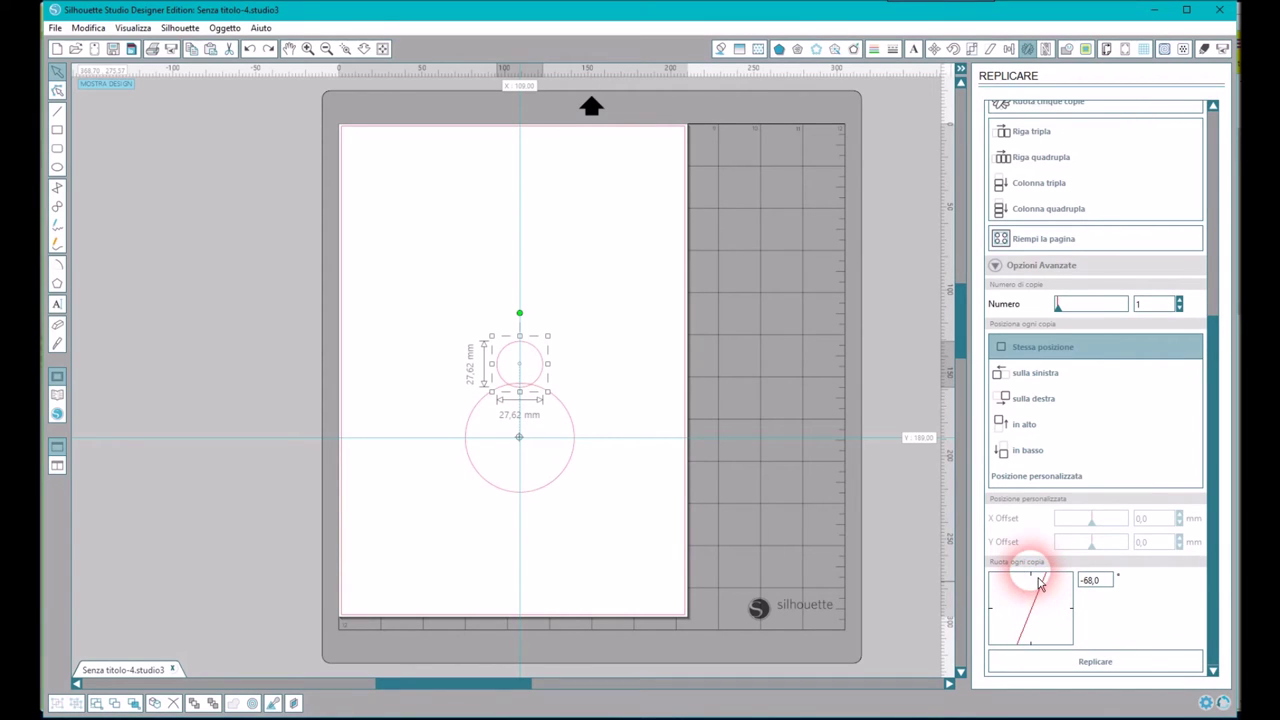
click(1128, 664)
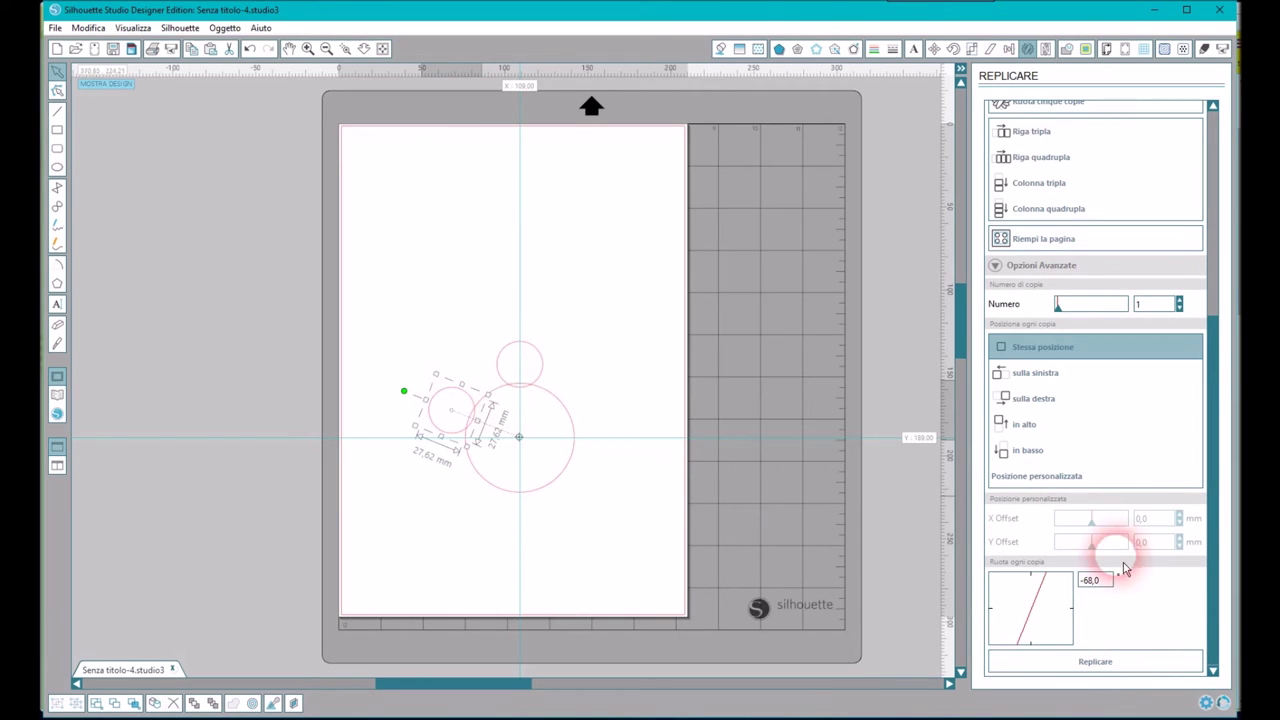
click(250, 50)
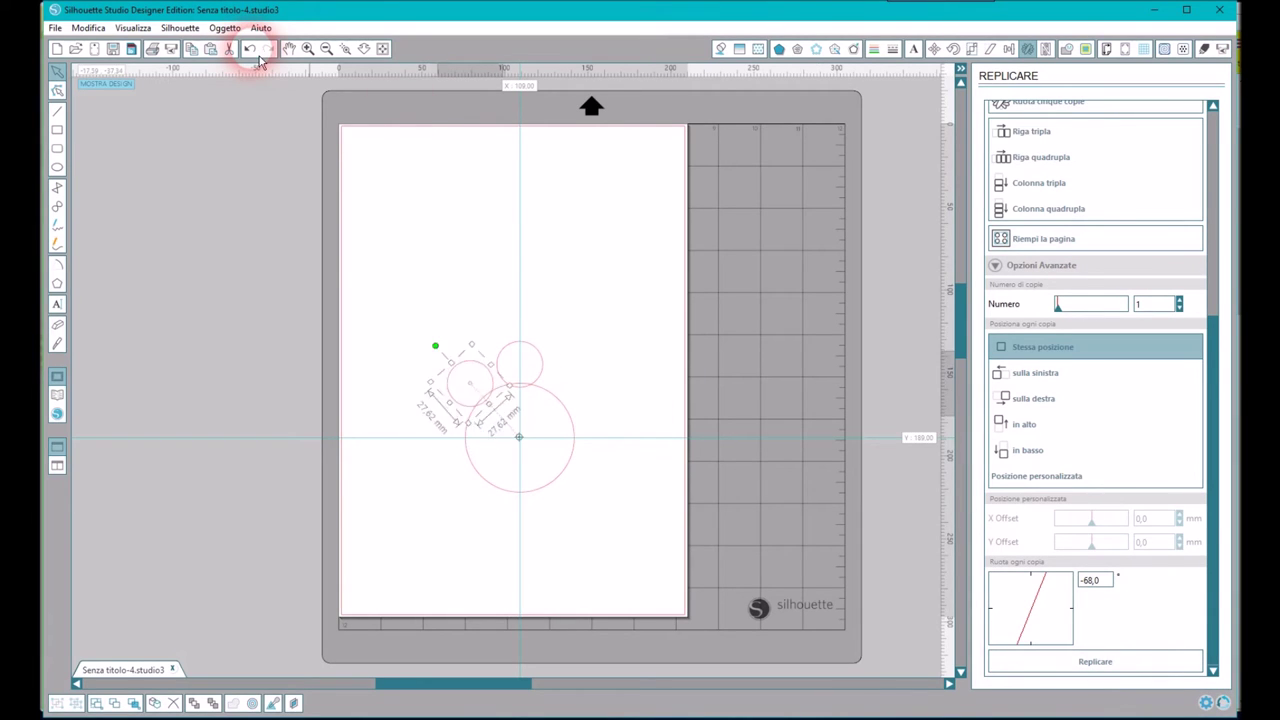
Step: Replicate the small circle once in the same position with a custom rotation of -28°
drag(1080, 622, 1060, 597)
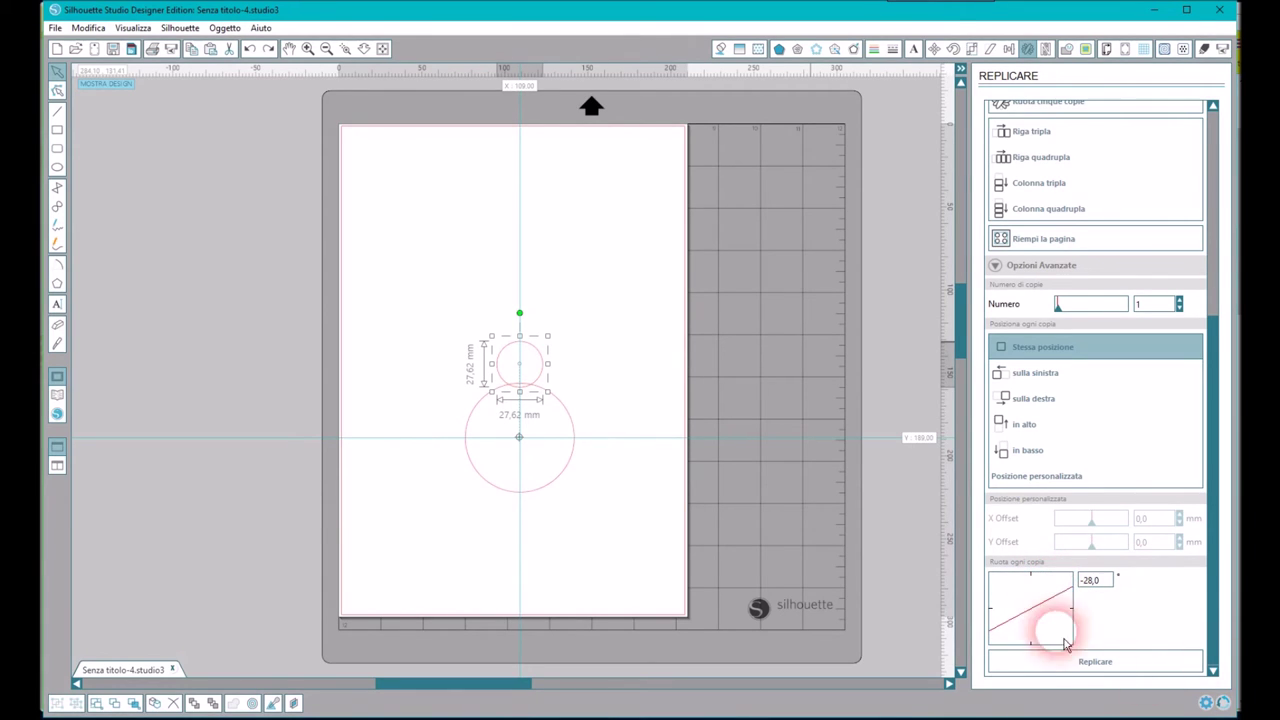
click(1103, 668)
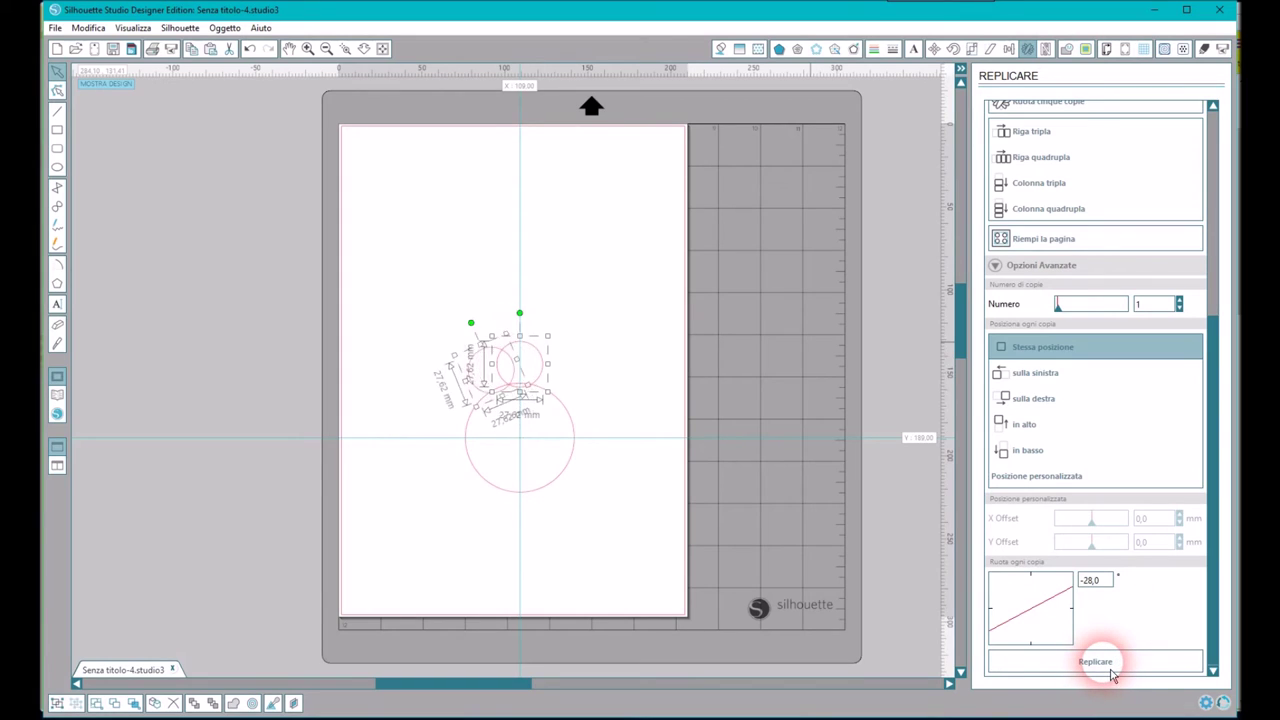
click(556, 425)
drag(556, 425, 510, 384)
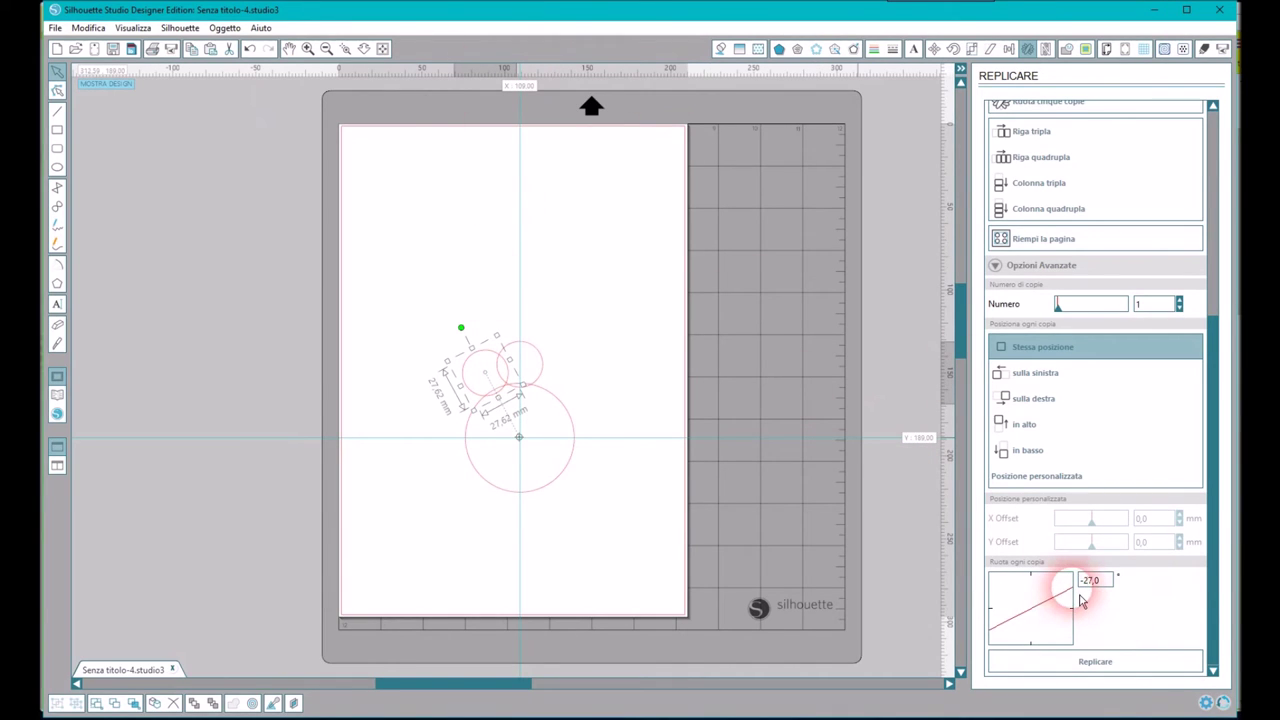
Step: Set the rotation for each copy of the small circle to -36°
drag(1084, 597, 1048, 594)
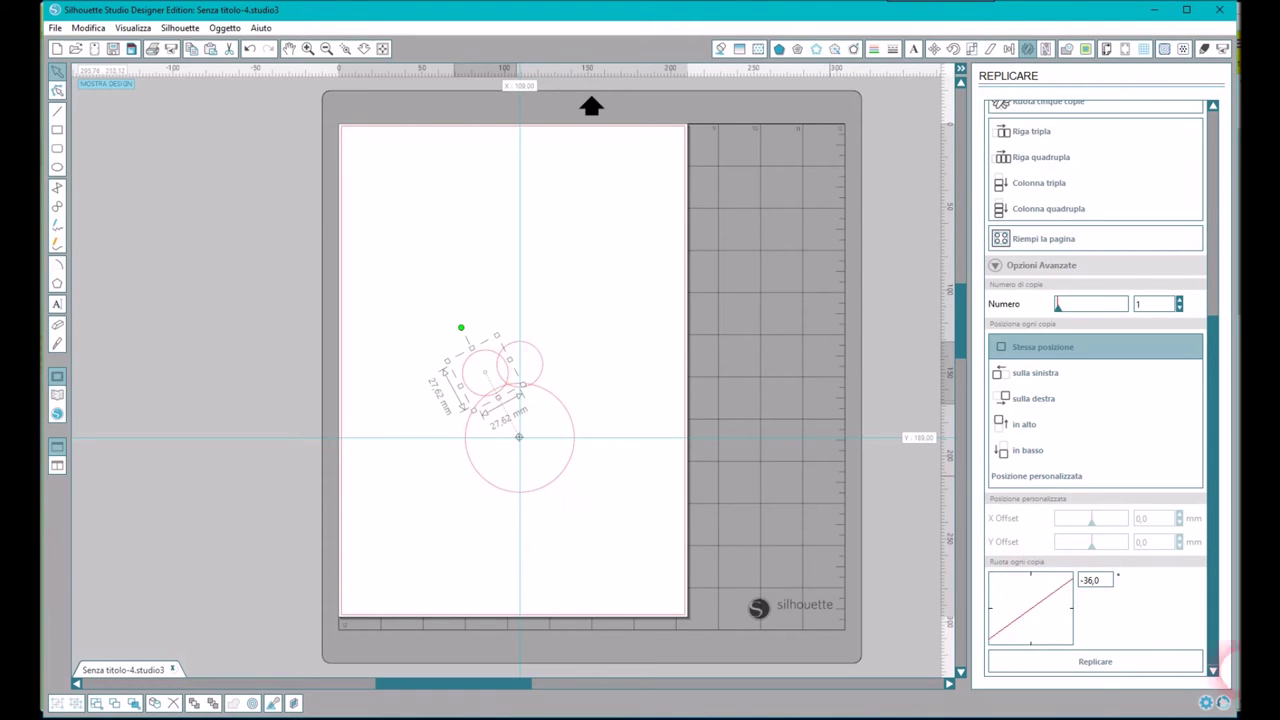